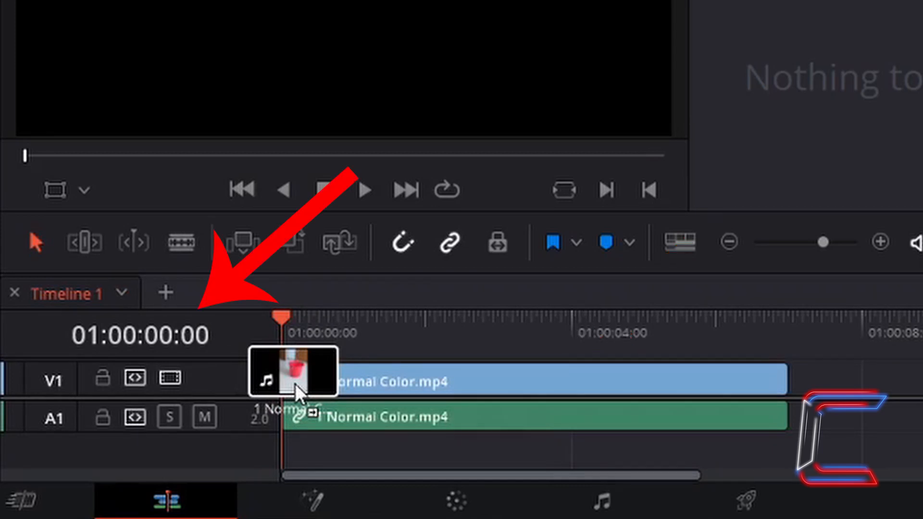
- Place 1 Normal Color.mp4 at the start of the timeline and split it at 01:00:03:00
left_click_drag(296, 383, 295, 384)
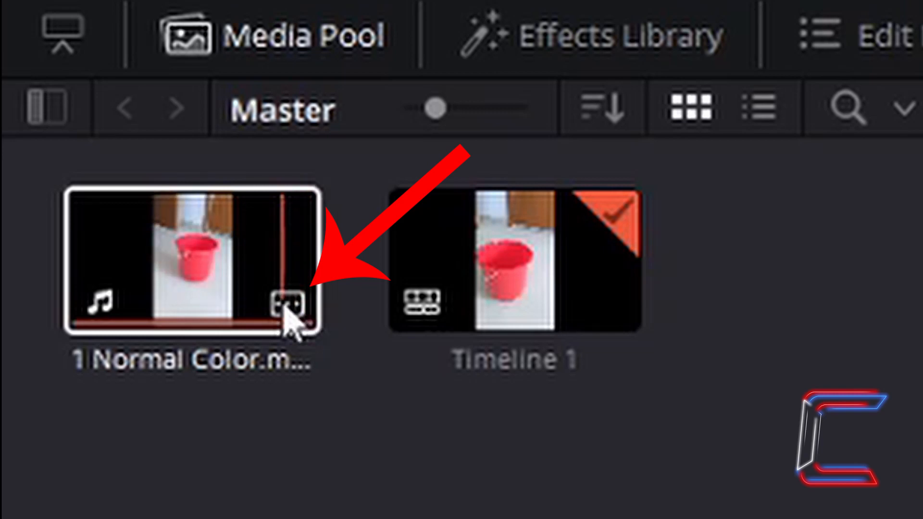
mouse_move(286, 312)
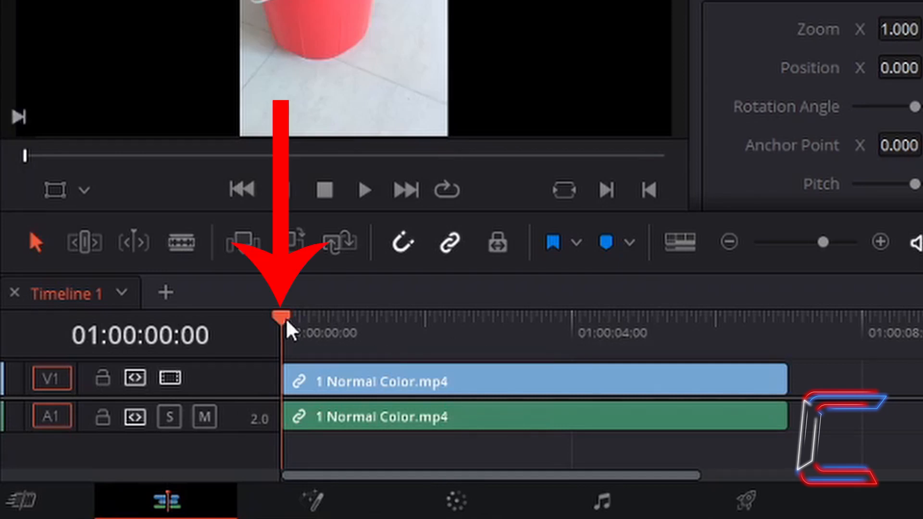
left_click_drag(291, 322, 378, 333)
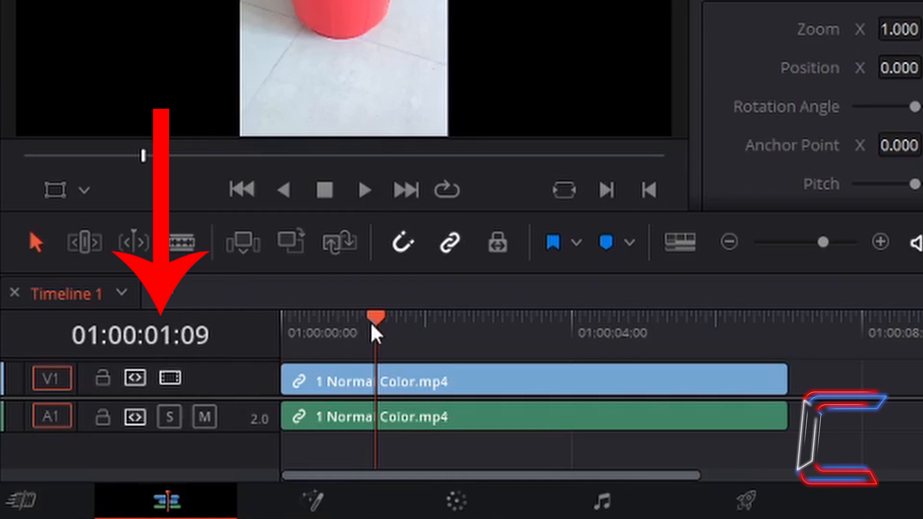
left_click_drag(376, 323, 500, 333)
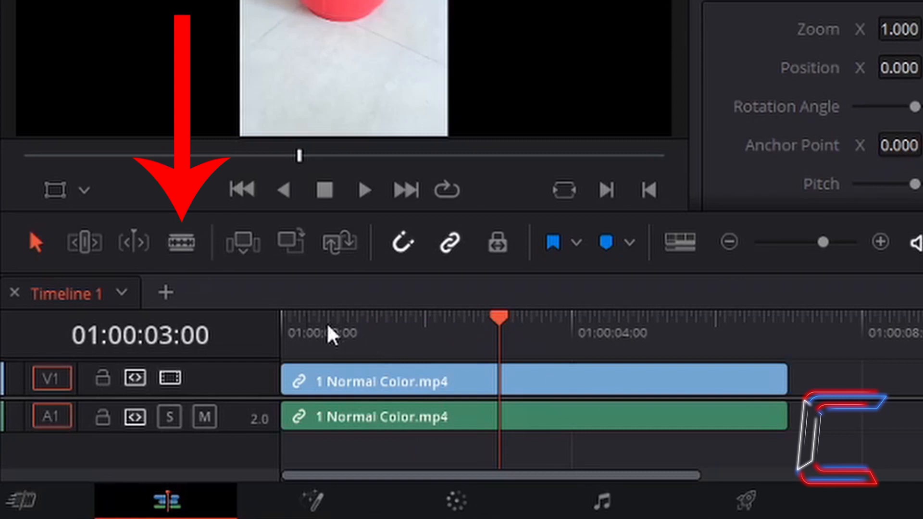
left_click(179, 245)
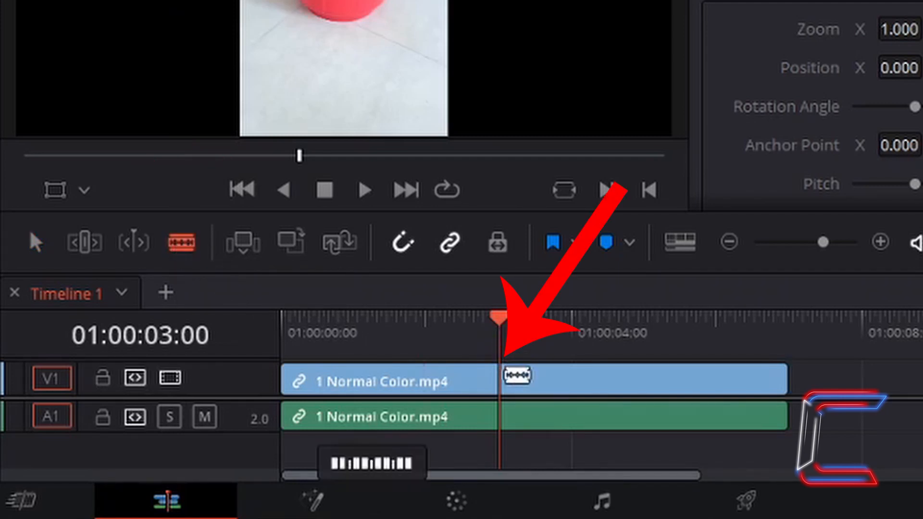
left_click(517, 376)
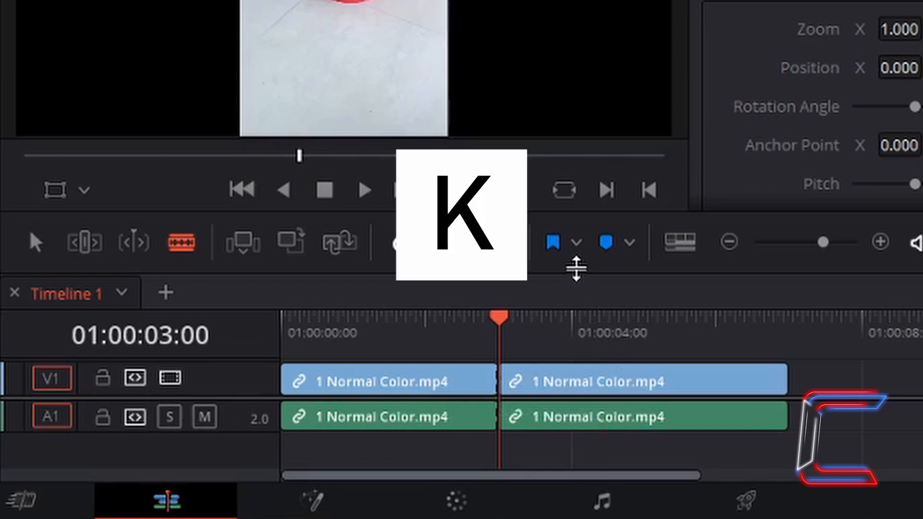
- Split the clip at 01:00:03:02 and continue cutting it every two frames up to 01:00:04:00
key("k")
key("l")
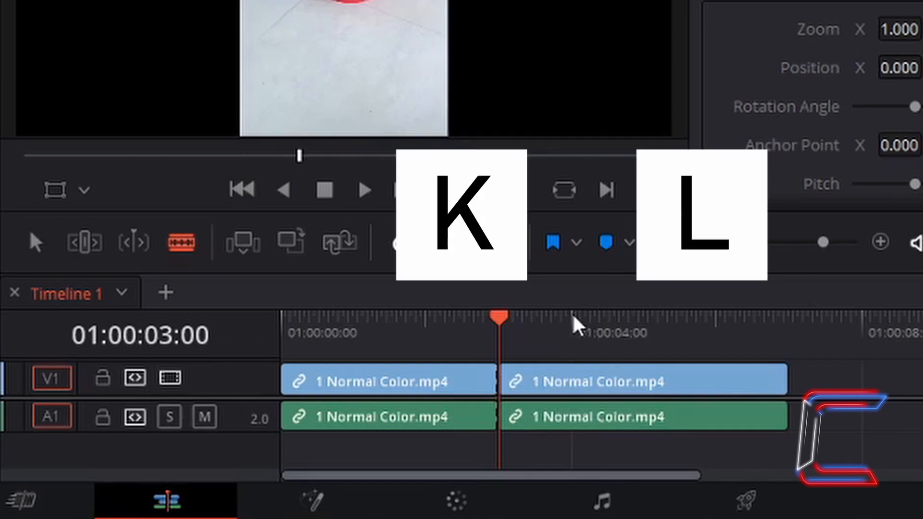
key("k+l")
key("k+l")
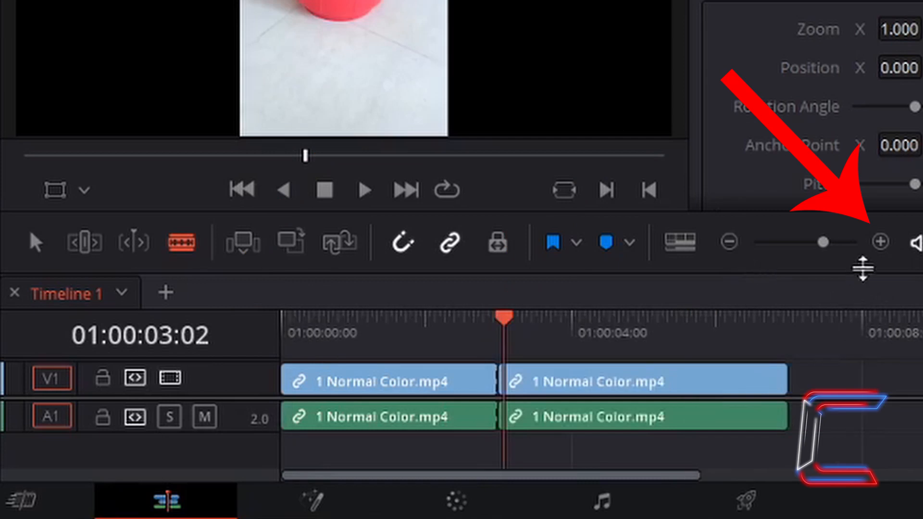
left_click(883, 244)
left_click(883, 244)
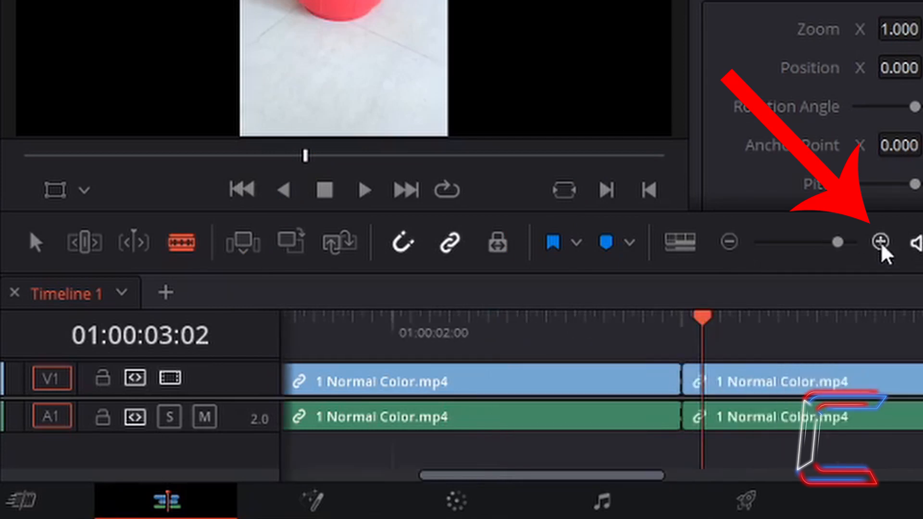
left_click(882, 244)
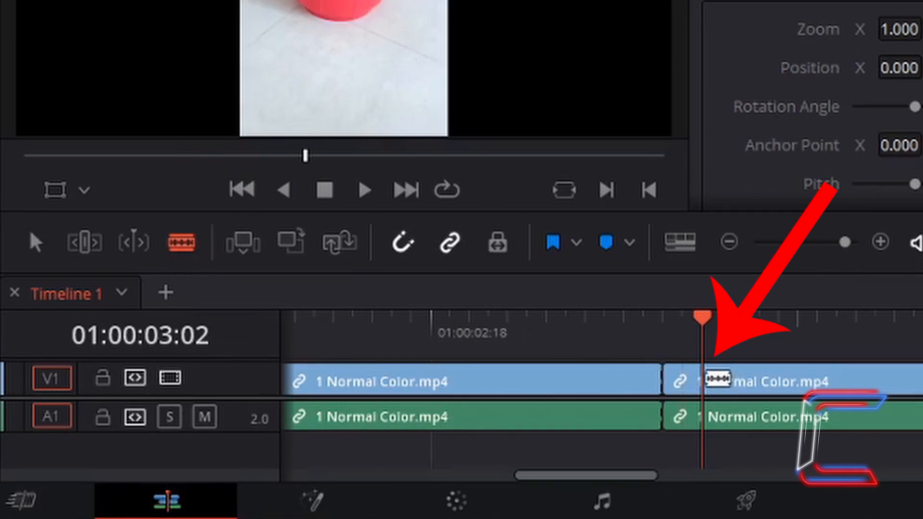
left_click(718, 379)
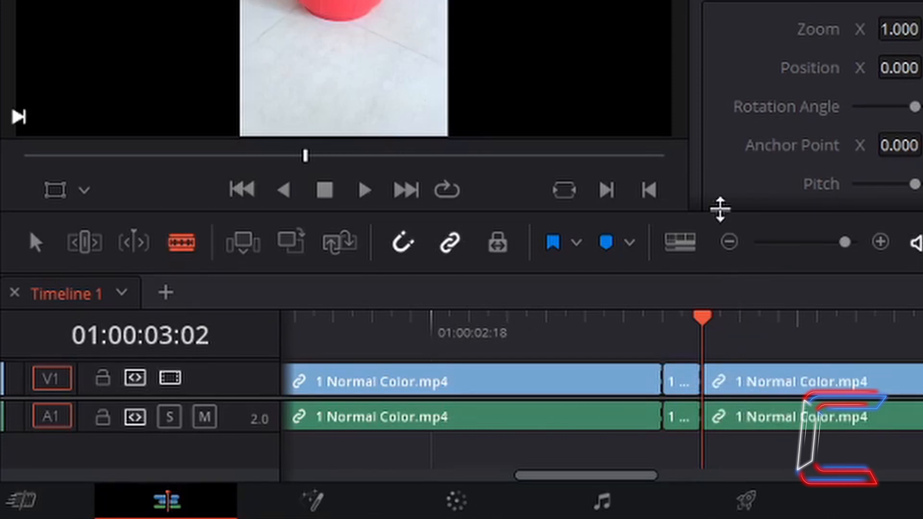
key("k+l")
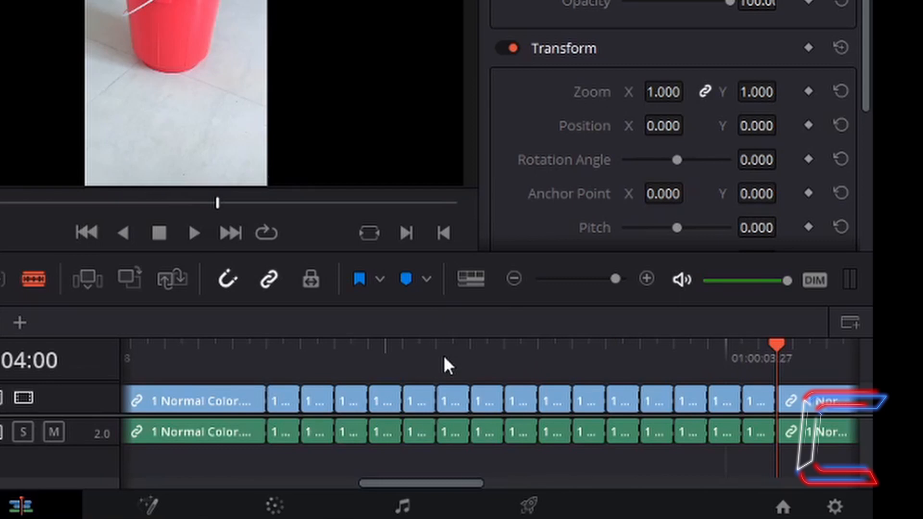
- Delete every second two-frame piece, video and audio, between 01:00:03:00 and 01:00:04:00, leaving gaps in the timeline
left_click(283, 360)
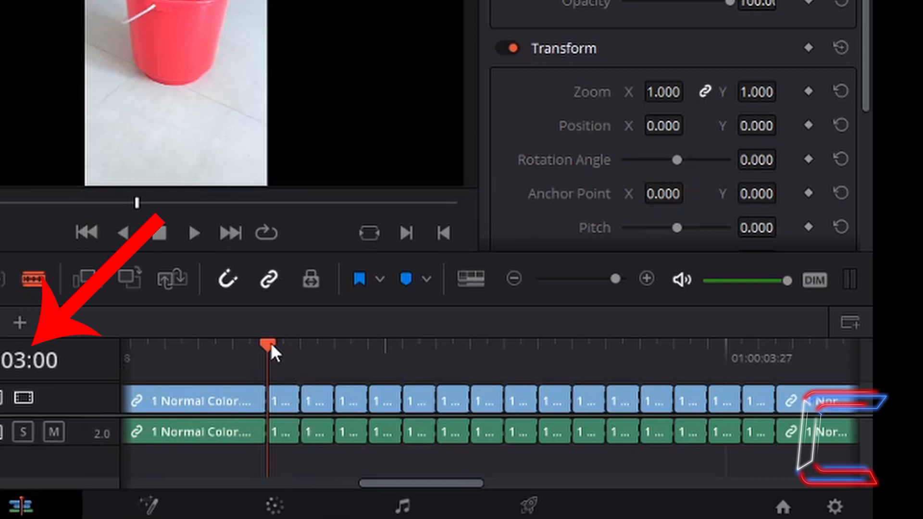
left_click(768, 367)
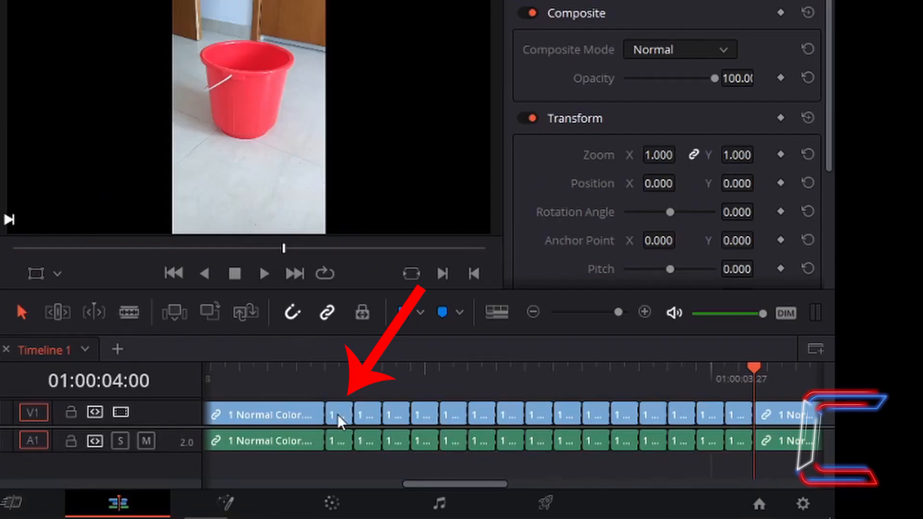
left_click(337, 415, "ctrl")
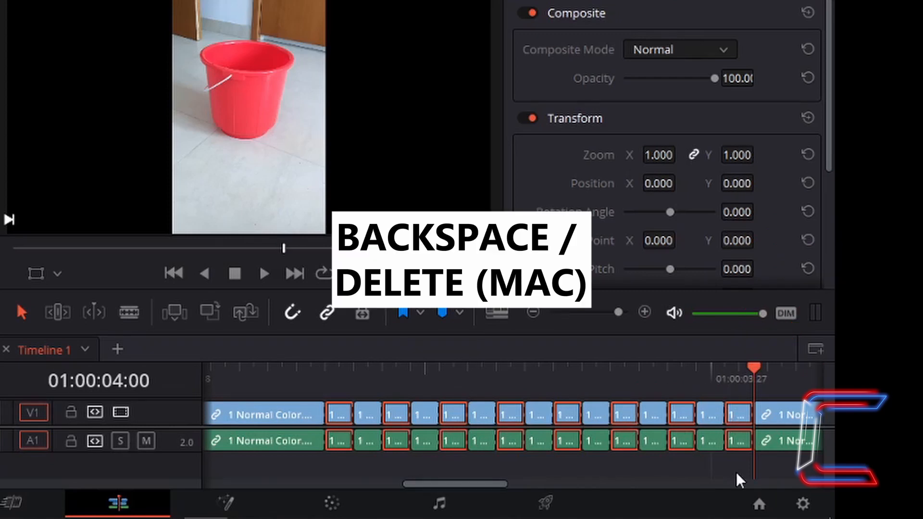
key("BackSpace")
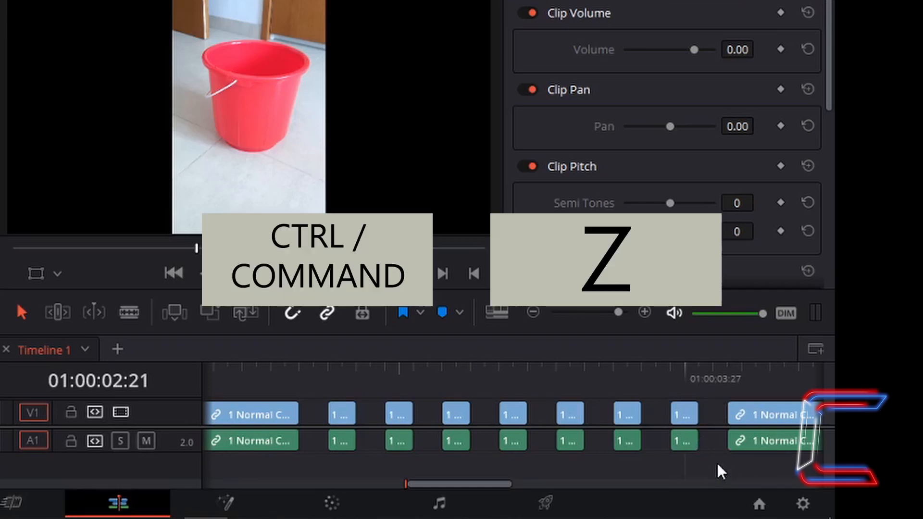
- Undo the deletion of the alternate two-frame pieces
key("ctrl+z")
key("ctrl+z")
key("ctrl+z")
key("ctrl+z")
key("ctrl+z")
key("ctrl+z")
key("ctrl+z")
key("ctrl+z")
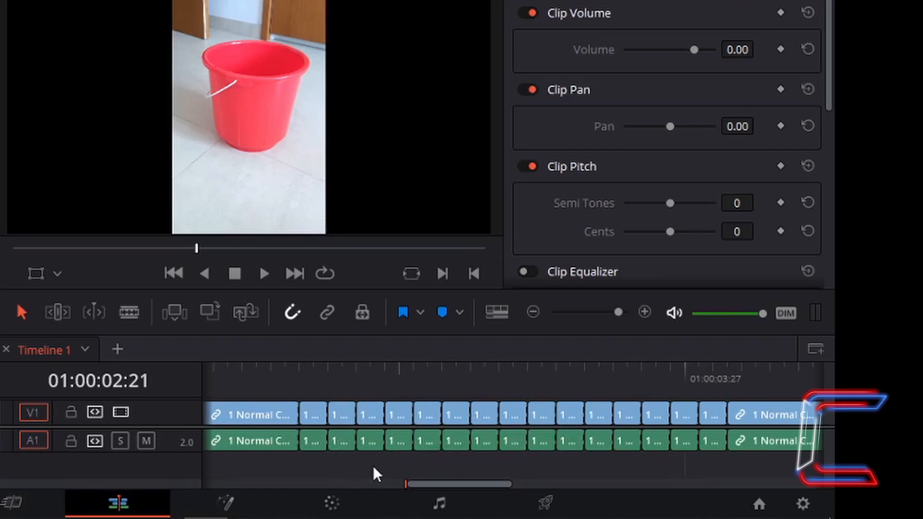
- Delete only the video part of every second two-frame piece on V1, keeping the audio on A1
left_click(312, 414)
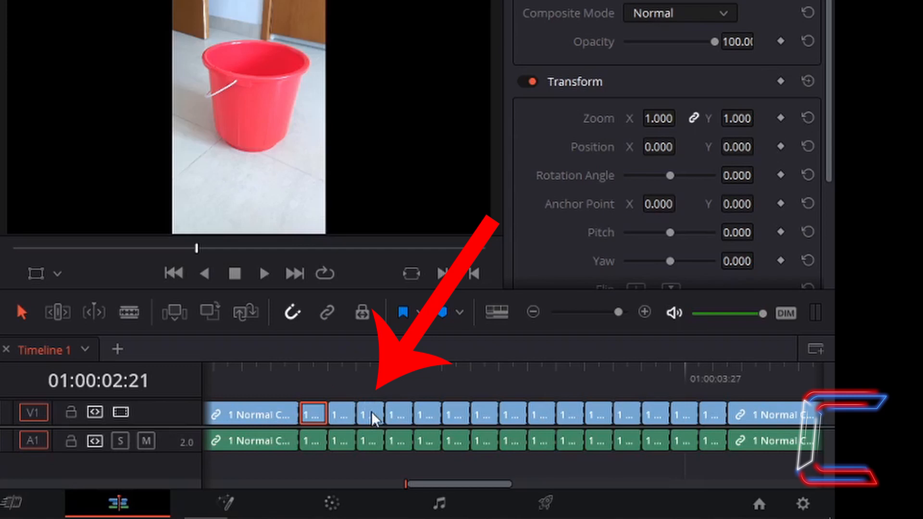
left_click(371, 414, "ctrl")
left_click(427, 414, "ctrl")
left_click(484, 413, "ctrl")
left_click(542, 414, "ctrl")
left_click(598, 413, "ctrl")
left_click(655, 413, "ctrl")
left_click(713, 413, "ctrl")
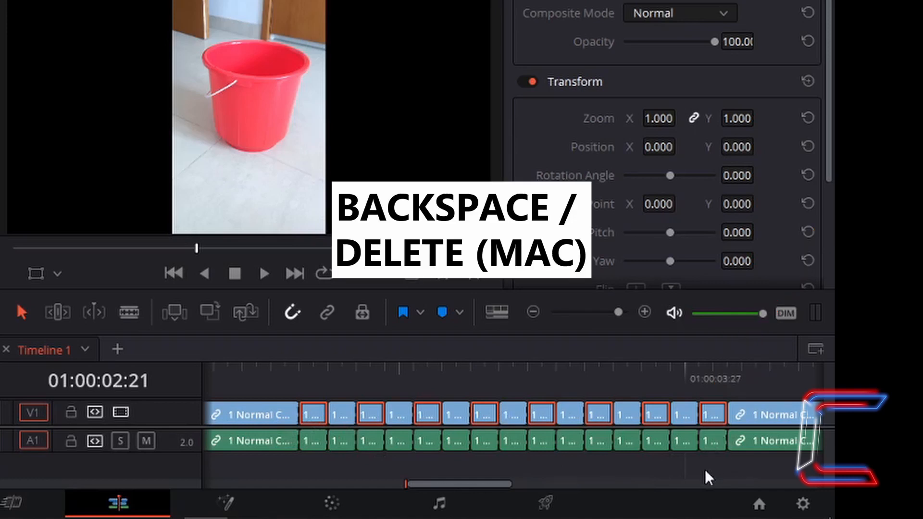
key("BackSpace")
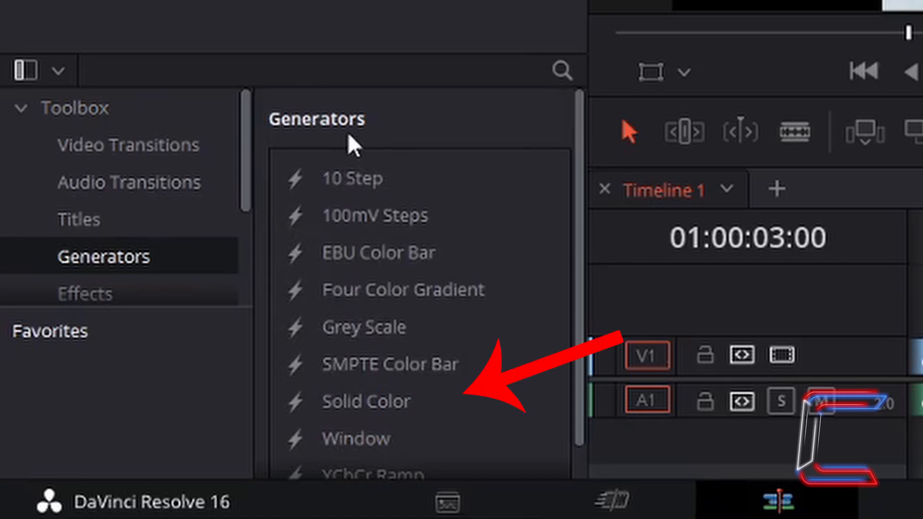
- Place a Solid Color generator on track V2 at 01:00:03:00 and trim it to the length of the first two-frame piece
left_click(424, 402)
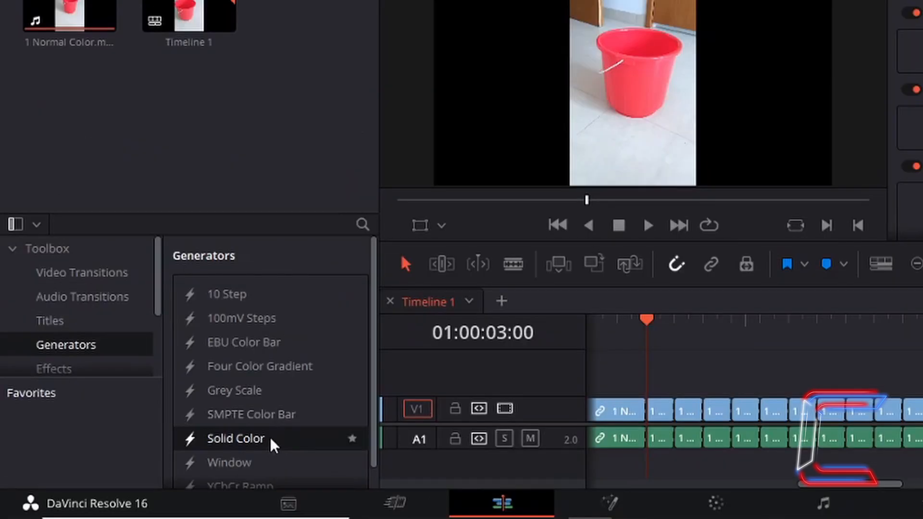
left_click_drag(270, 437, 717, 379)
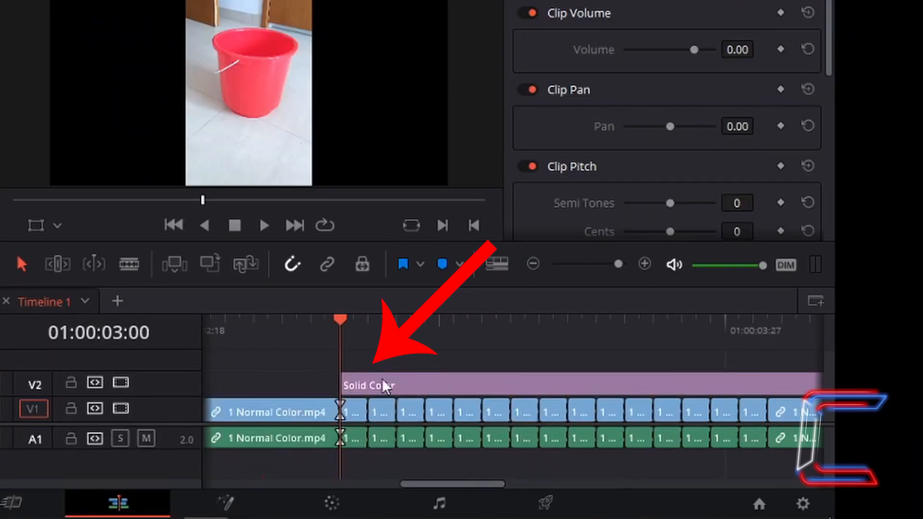
left_click(383, 381)
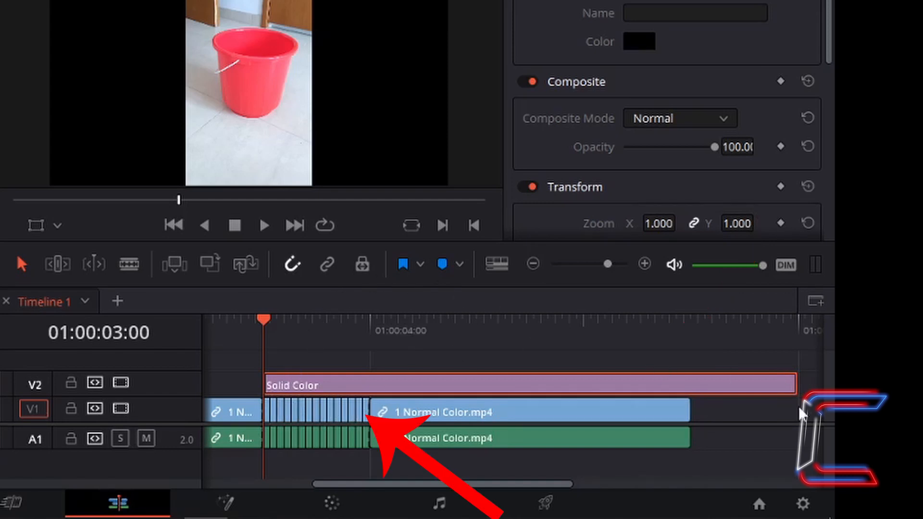
left_click_drag(789, 387, 269, 380)
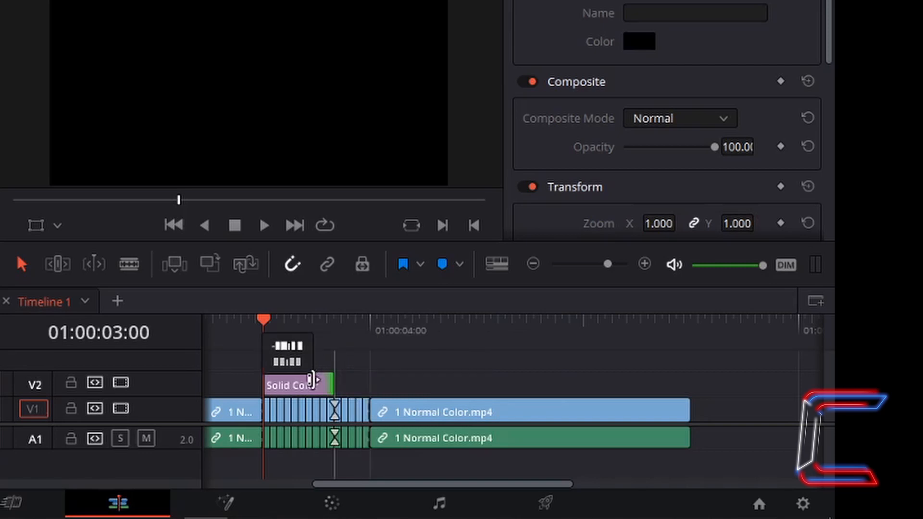
left_click(641, 260)
left_click(642, 260)
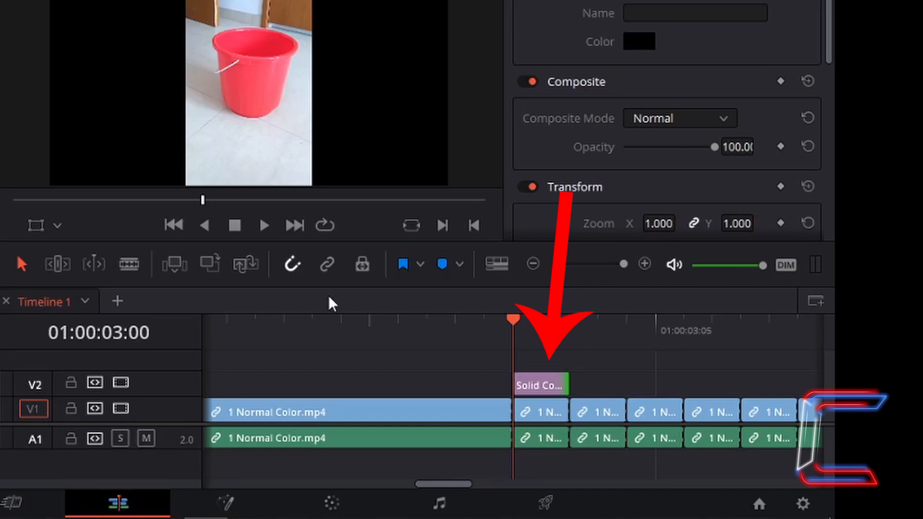
- Copy the short Solid Color clip and paste it on V2 at 01:00:03:04, above the third two-frame piece
left_click(542, 384)
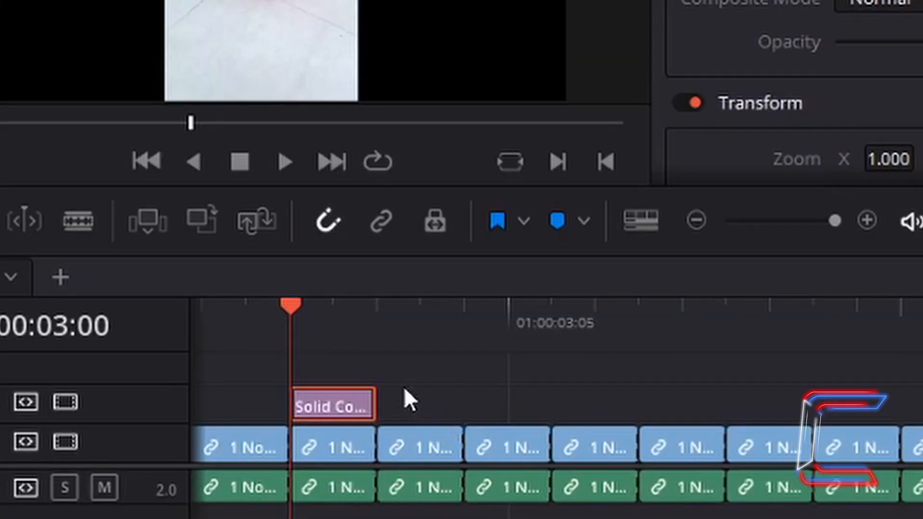
right_click(348, 398)
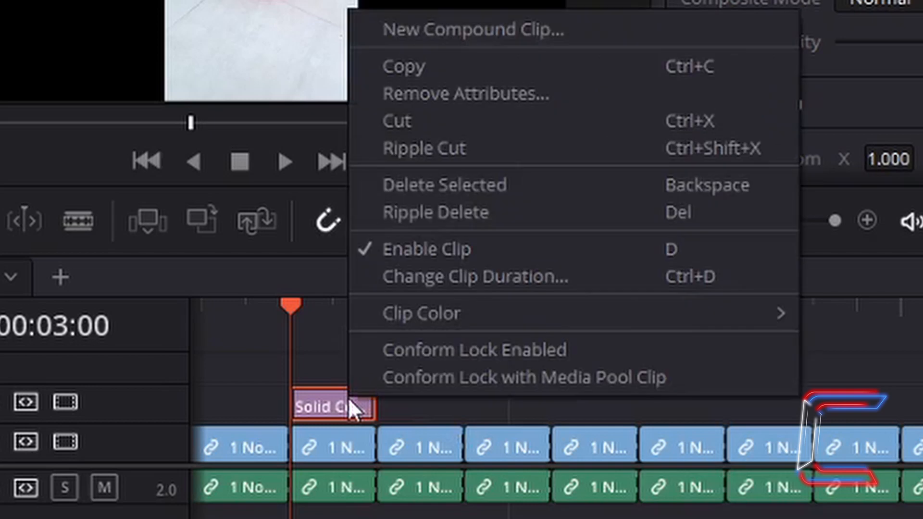
left_click(411, 64)
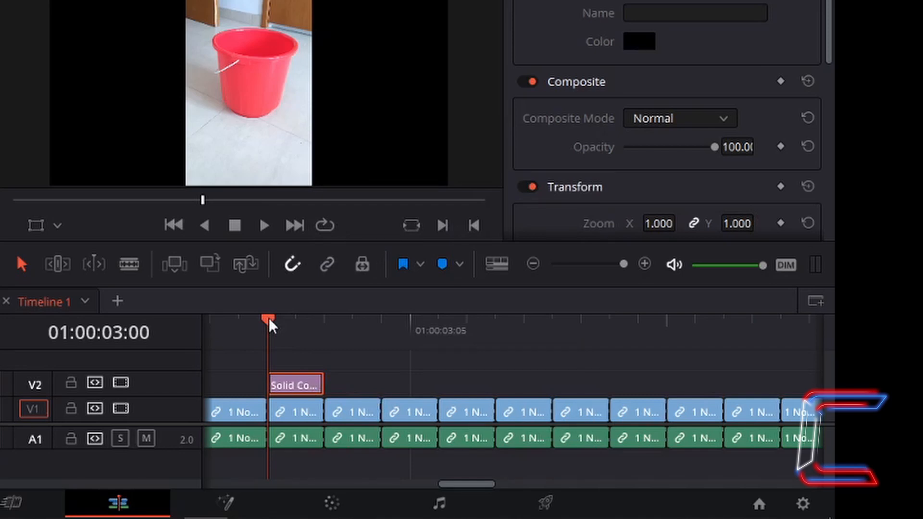
left_click(299, 226)
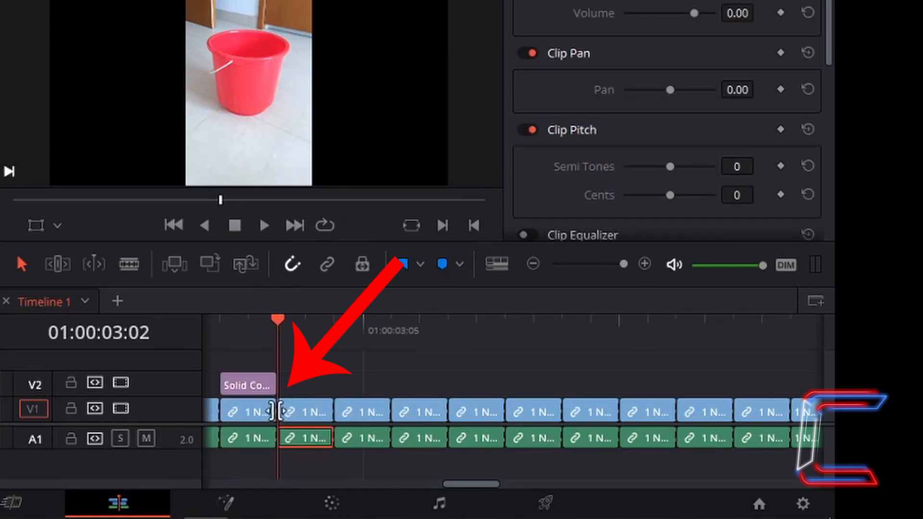
left_click(294, 225)
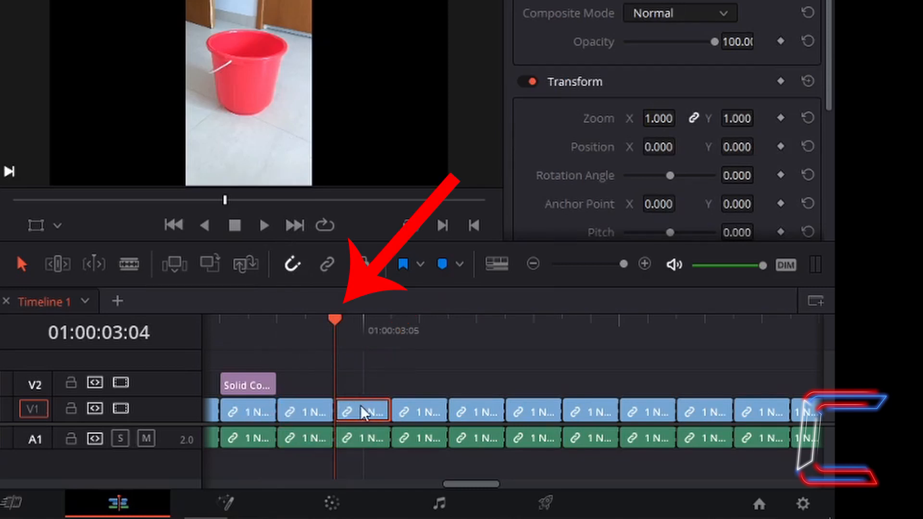
right_click(365, 381)
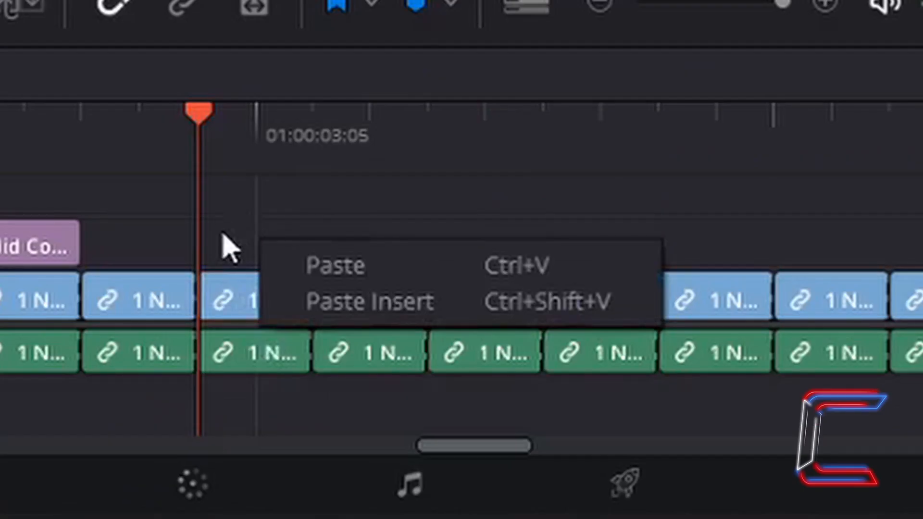
left_click(337, 268)
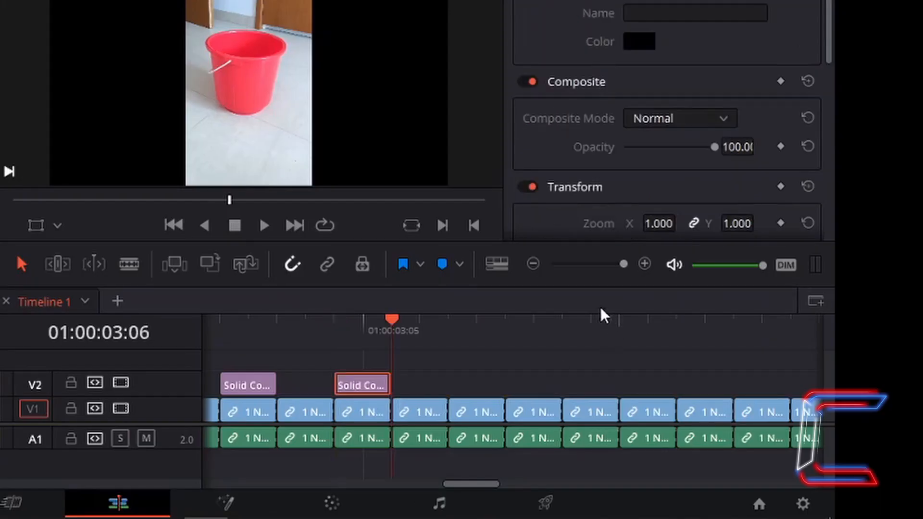